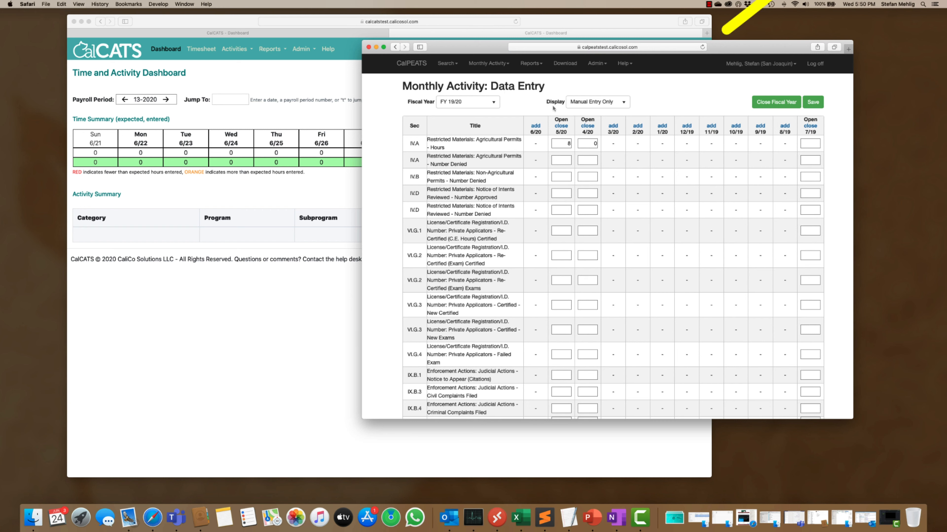
Step: Review the FY 19/20 monthly activity rows with the display set to CalCATS Entry Only, and again with Manual Entry Only
click(627, 103)
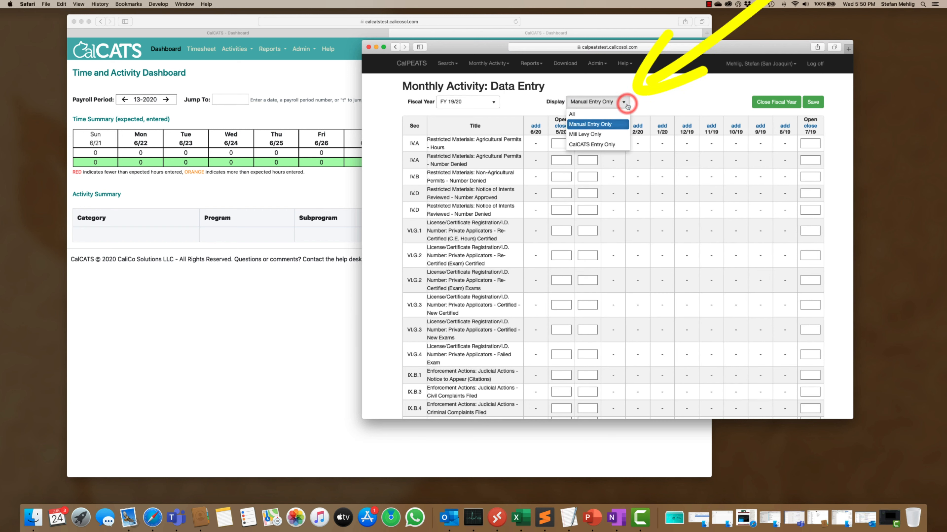
click(607, 145)
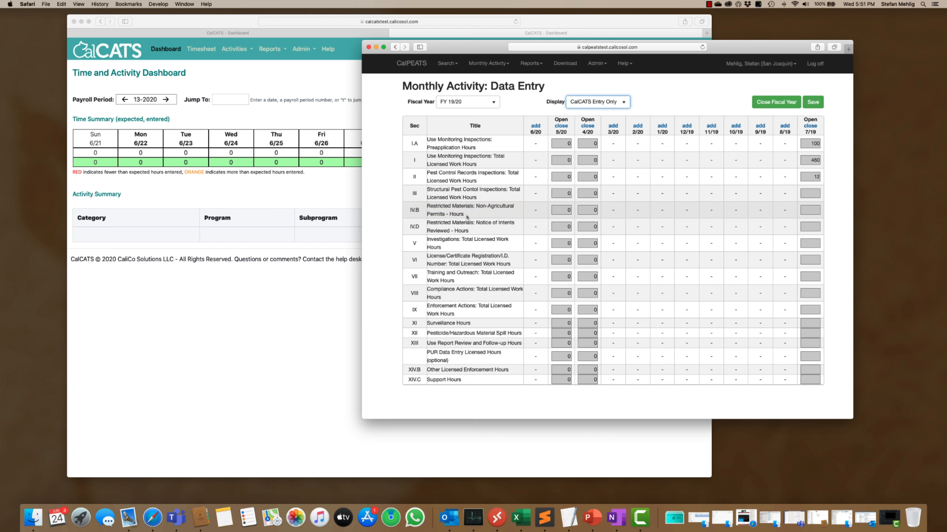
click(623, 103)
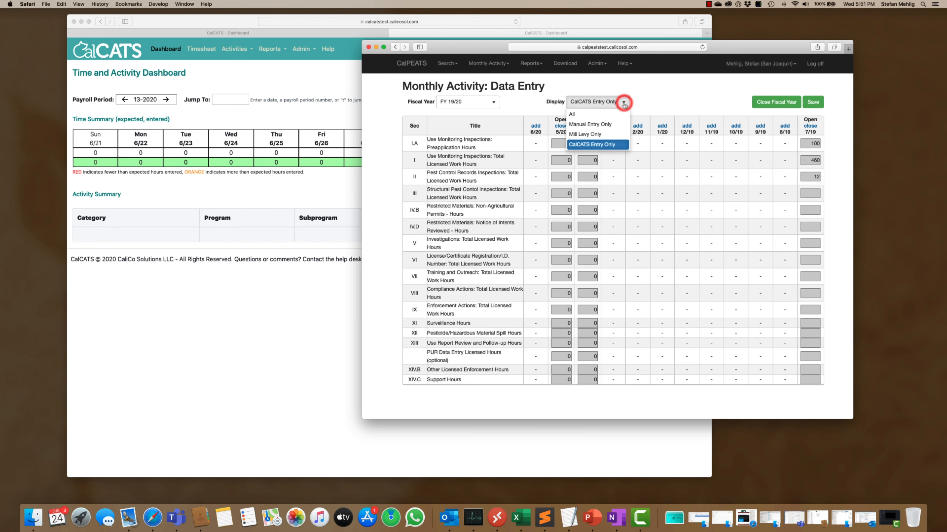
click(604, 125)
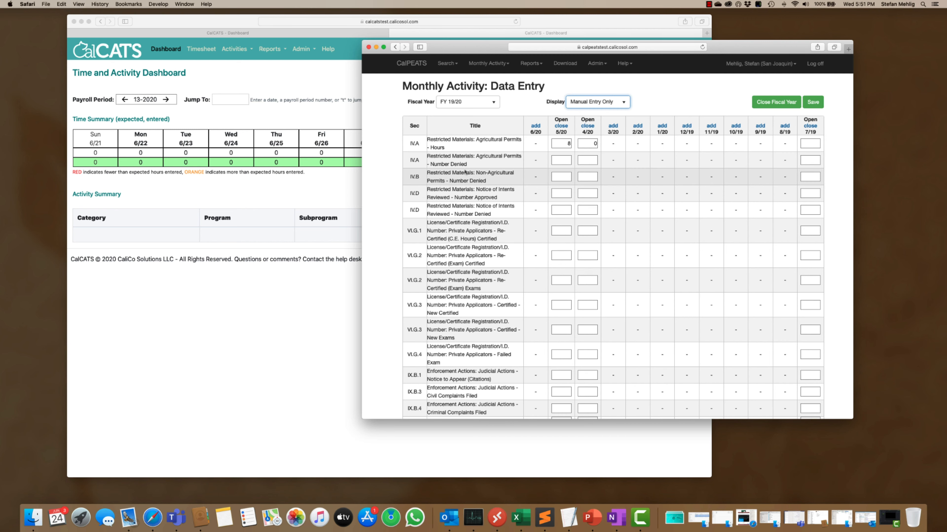
scroll(465, 172, down, 2)
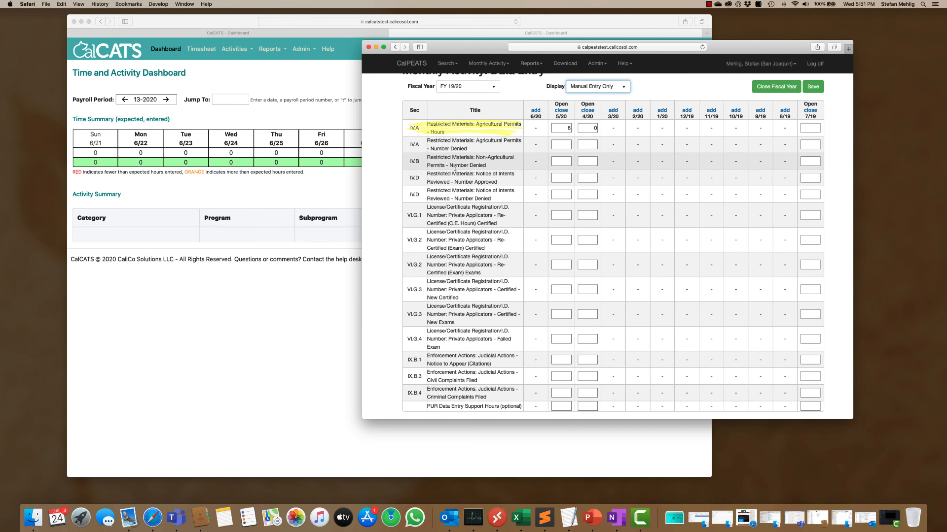
Step: Switch to CalCATS, view the timesheet's rows, and open the county's Timesheet Categories configuration
click(299, 326)
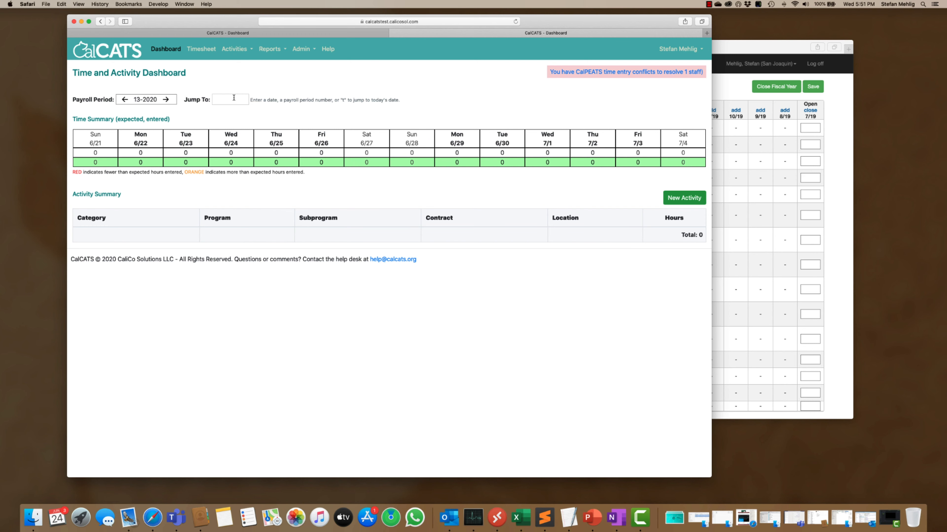
click(208, 51)
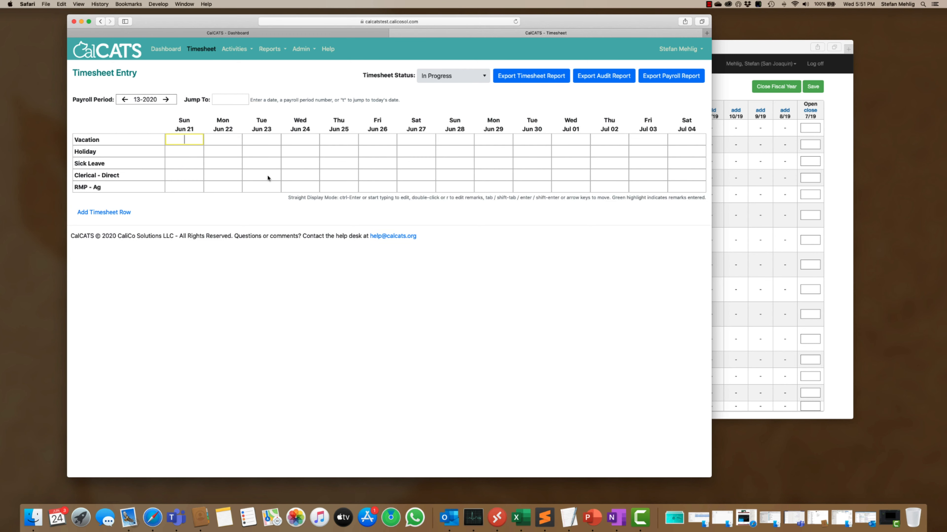
click(300, 48)
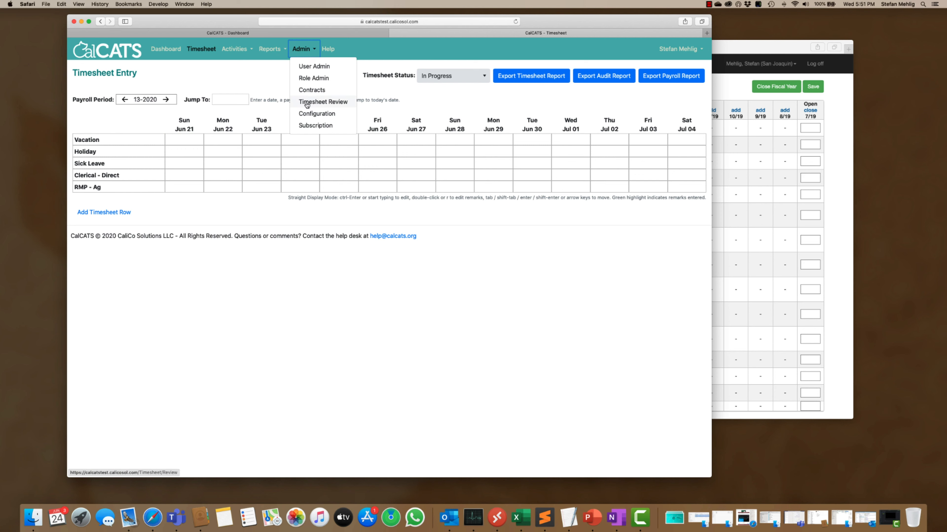
click(305, 114)
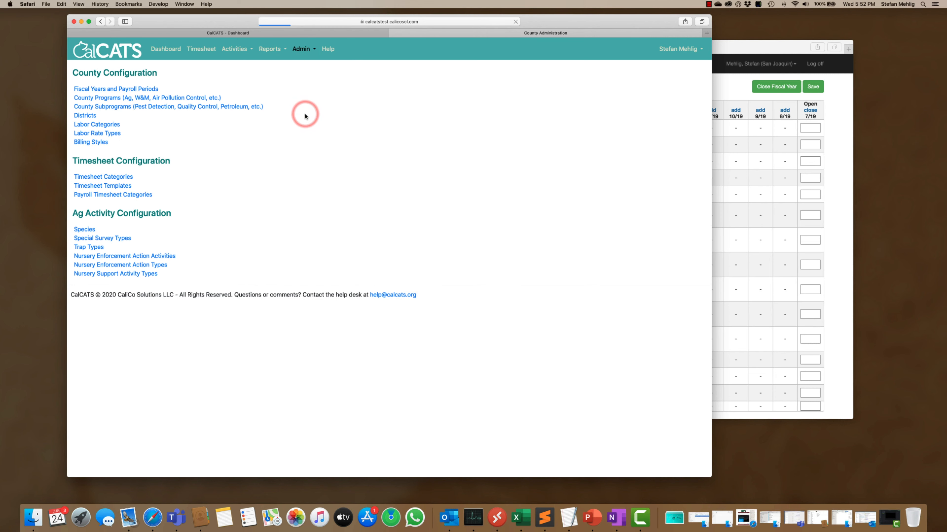
click(127, 179)
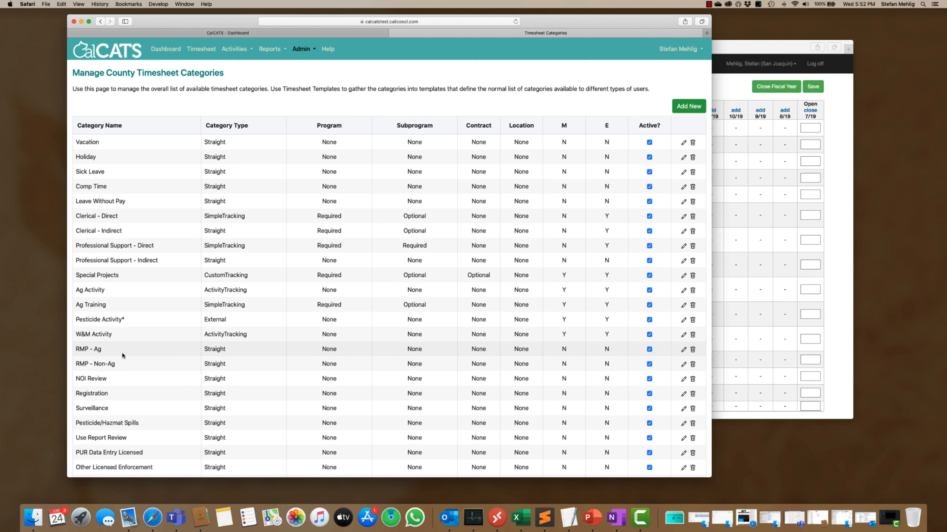
Step: Edit the RMP - Ag timesheet category and change its name to "RMP-Ag - In Person"
click(683, 351)
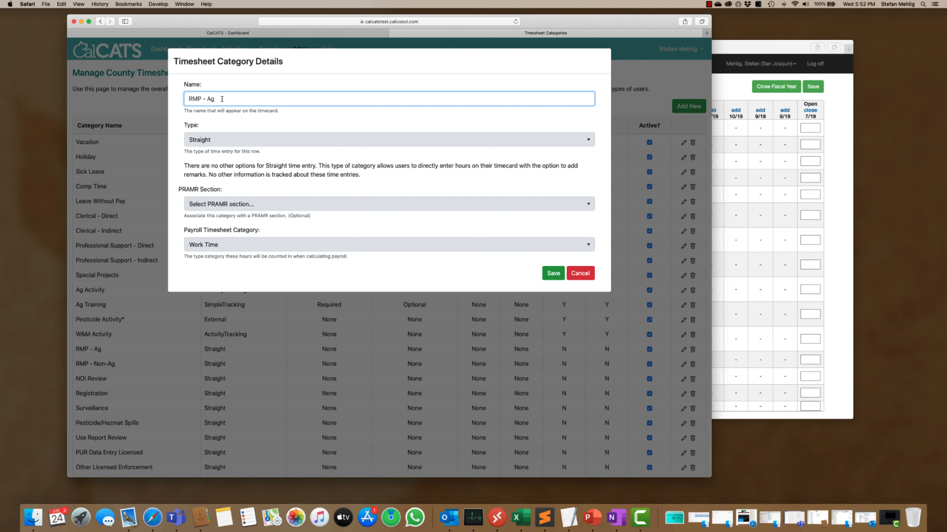
key(BackSpace)
key(BackSpace)
text(Ag - In Person)
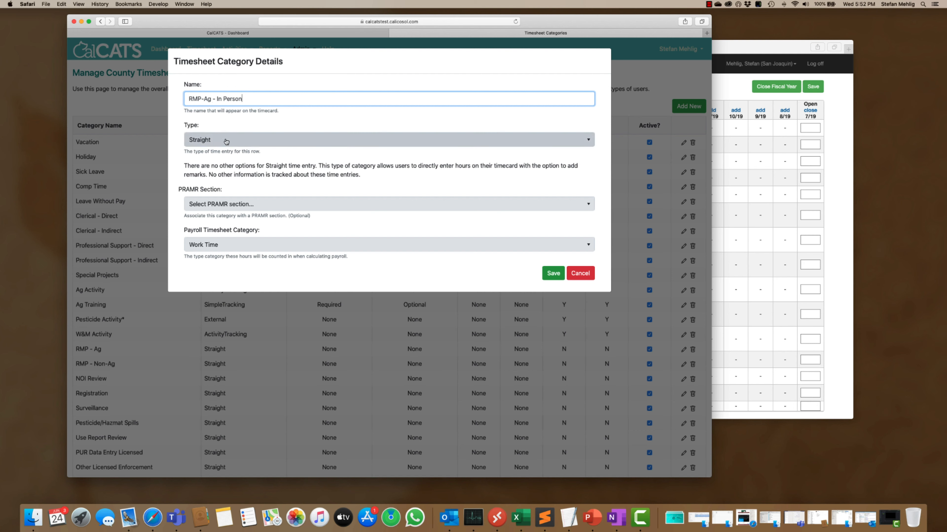
Step: Associate the category with PRAMR section IV.A-Restricted Materials: Agricultural Permits - Hours and save it
click(308, 209)
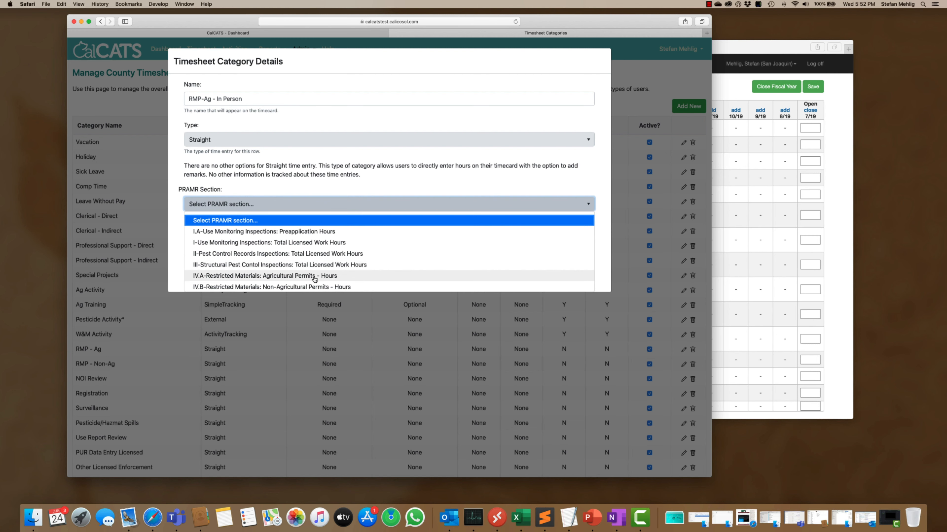
click(314, 276)
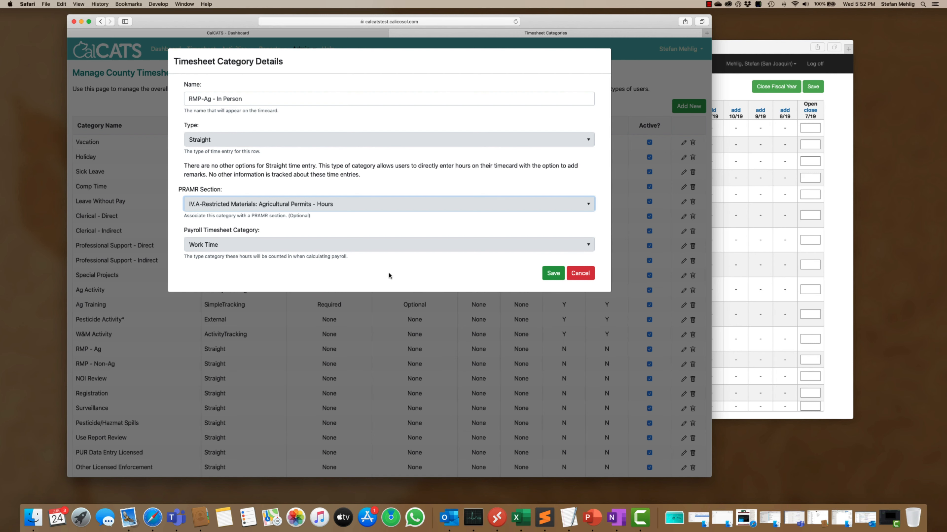
click(553, 274)
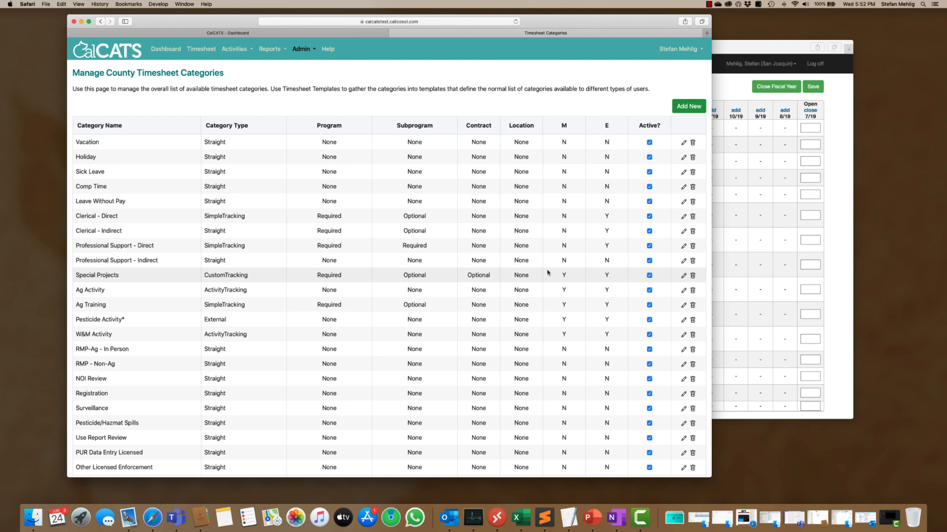
Step: Start a new timesheet category named "RMP-Ag - Phone" with the type Straight
click(684, 106)
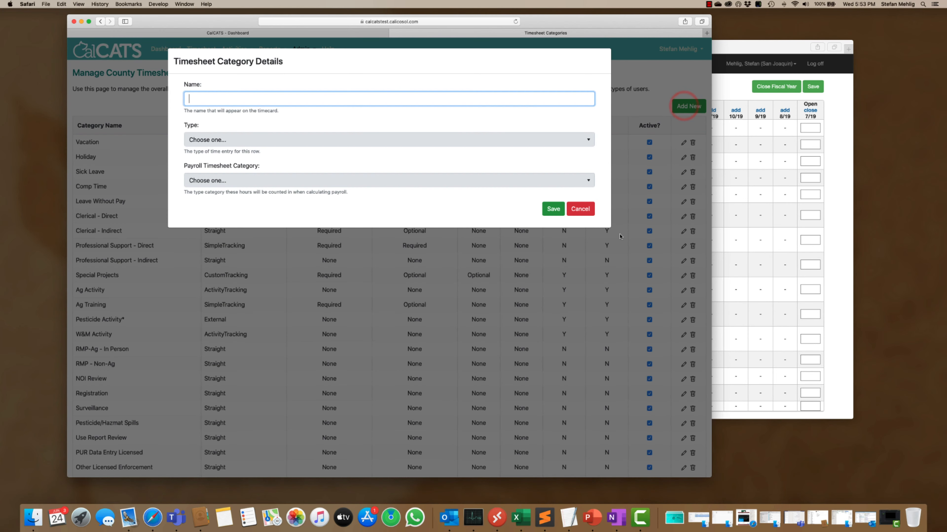
click(309, 98)
text(RMP-Ag - Phone)
click(301, 140)
click(292, 167)
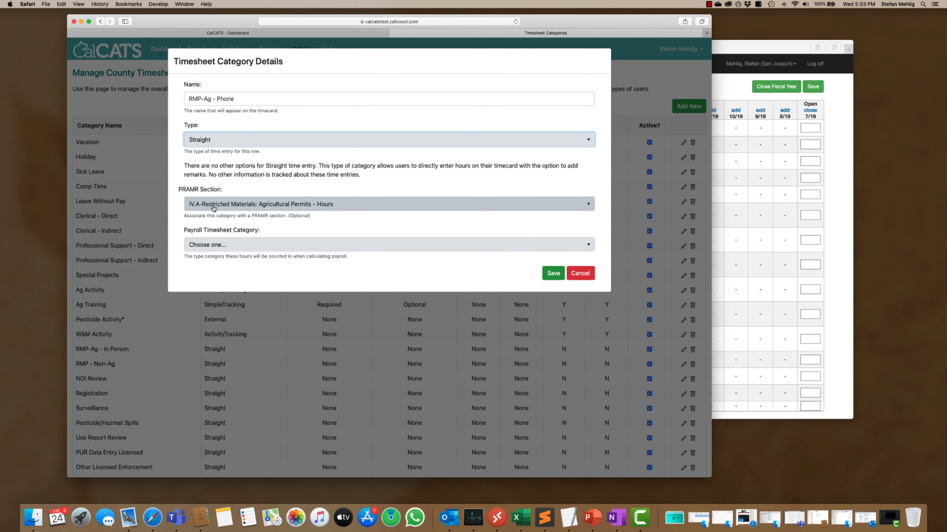
Step: Assign the new category PRAMR section IV.A-Restricted Materials: Agricultural Permits - Hours and payroll category Work Time, and save it
click(226, 205)
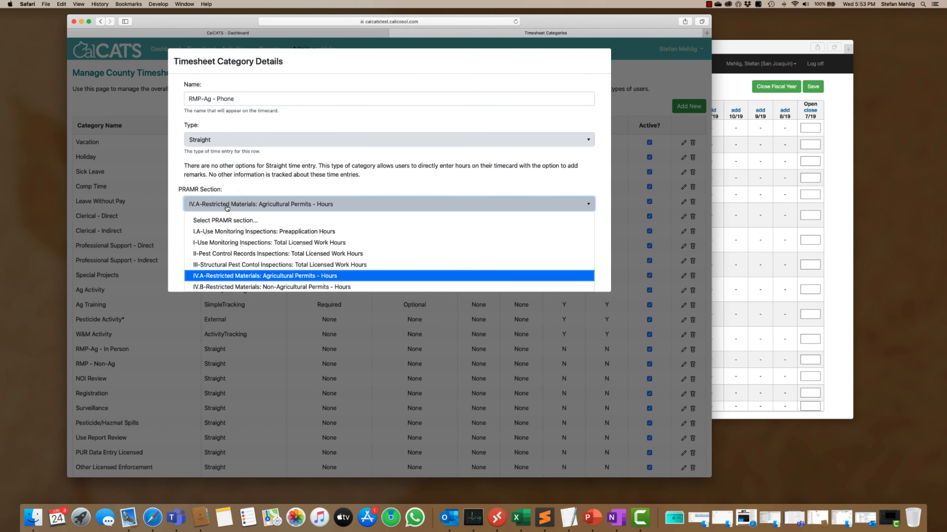
click(232, 276)
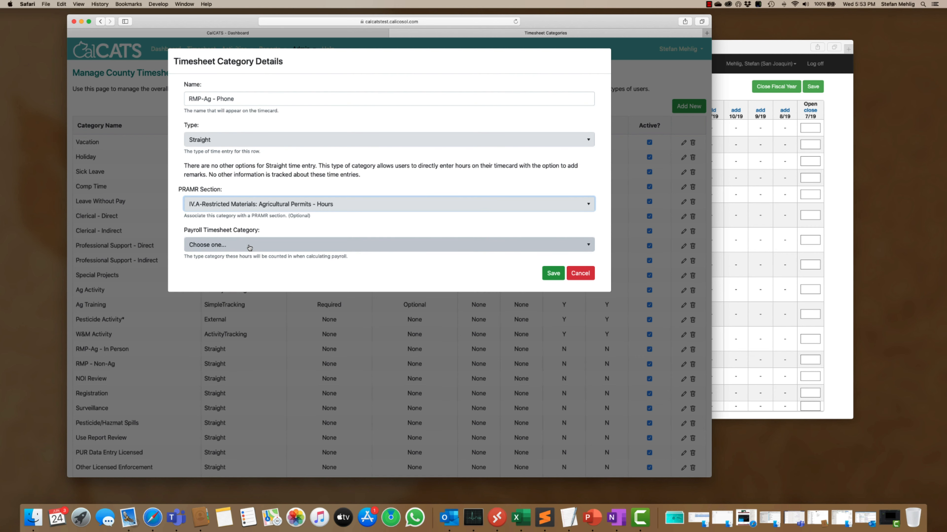
click(235, 247)
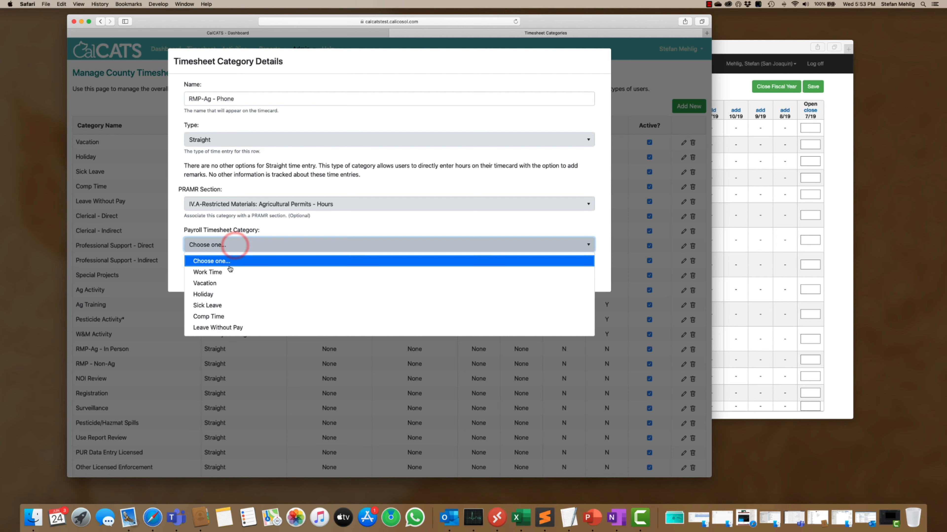
click(223, 272)
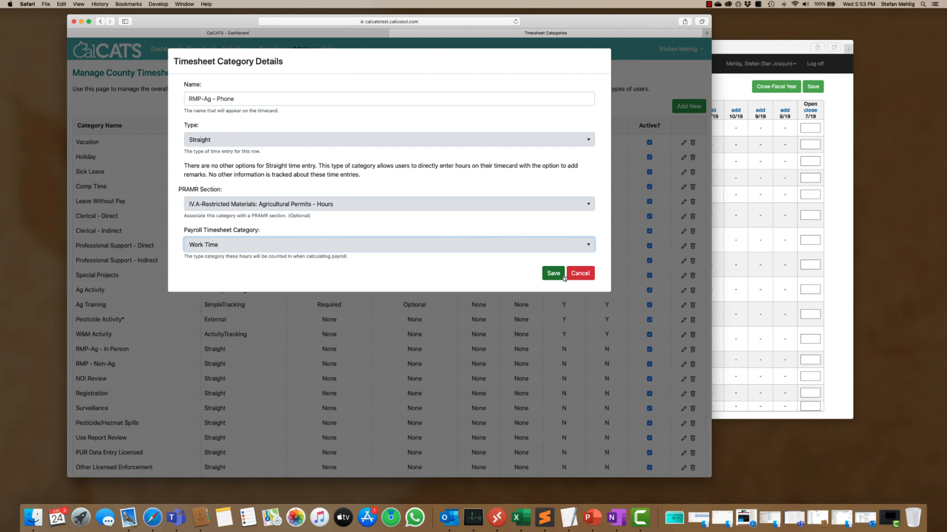
click(555, 275)
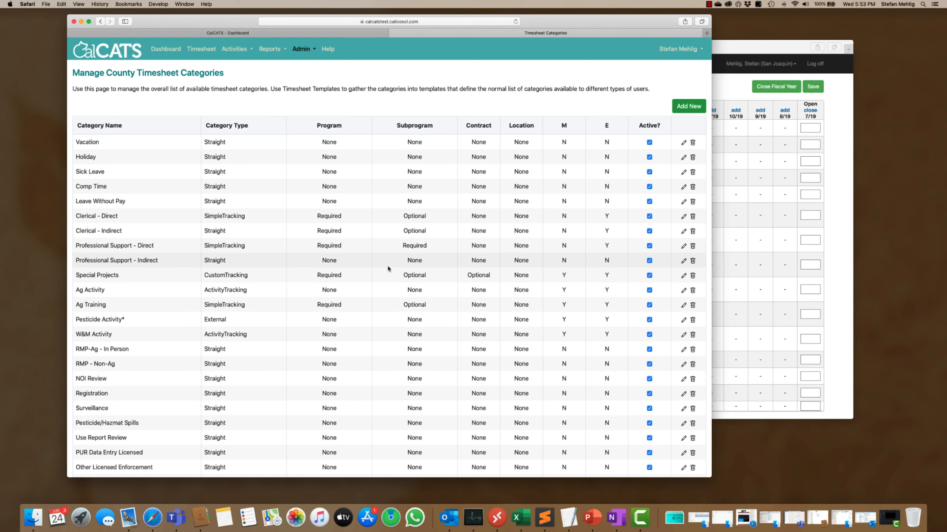
Step: Check the PRAMR section assigned to the RMP - Non-Ag category and close its details without changes
scroll(388, 269, down, 4)
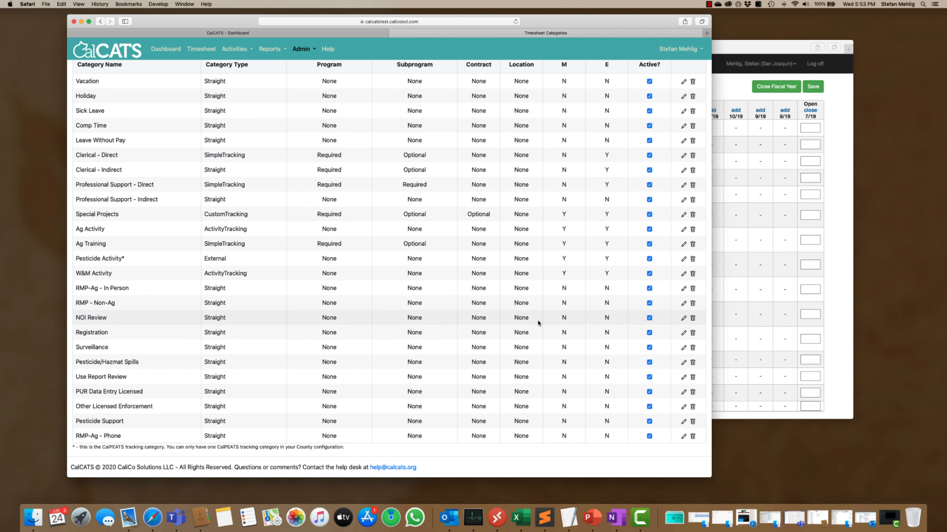
click(684, 303)
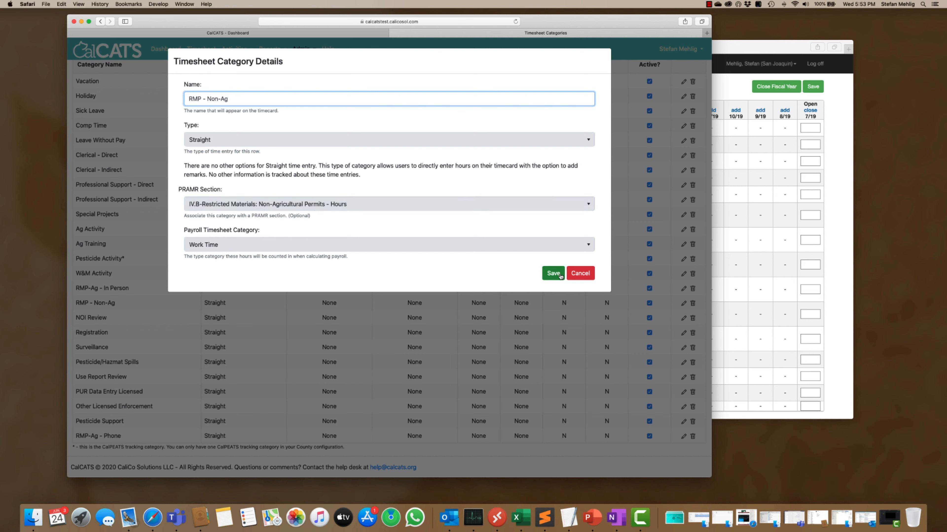
click(585, 276)
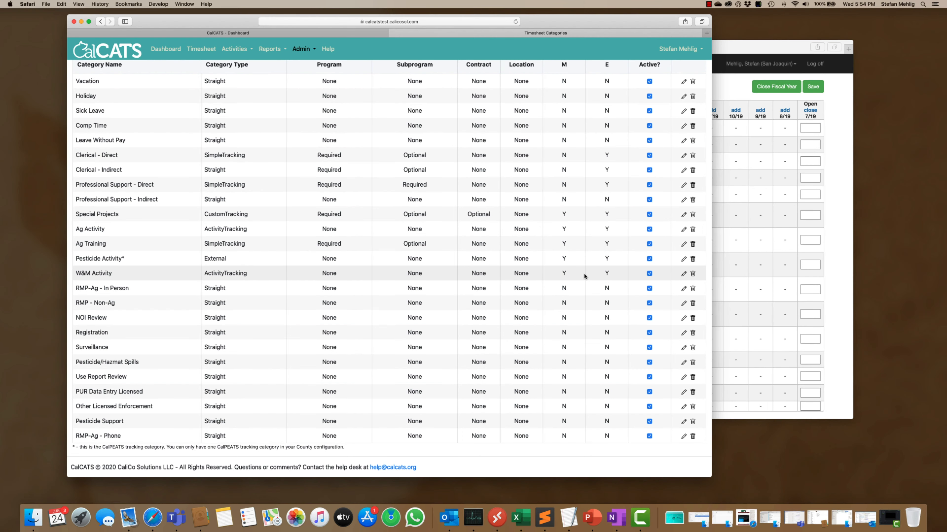
Step: Add an RMP-Ag - Phone row to the timesheet for payroll period 13-2020
click(188, 50)
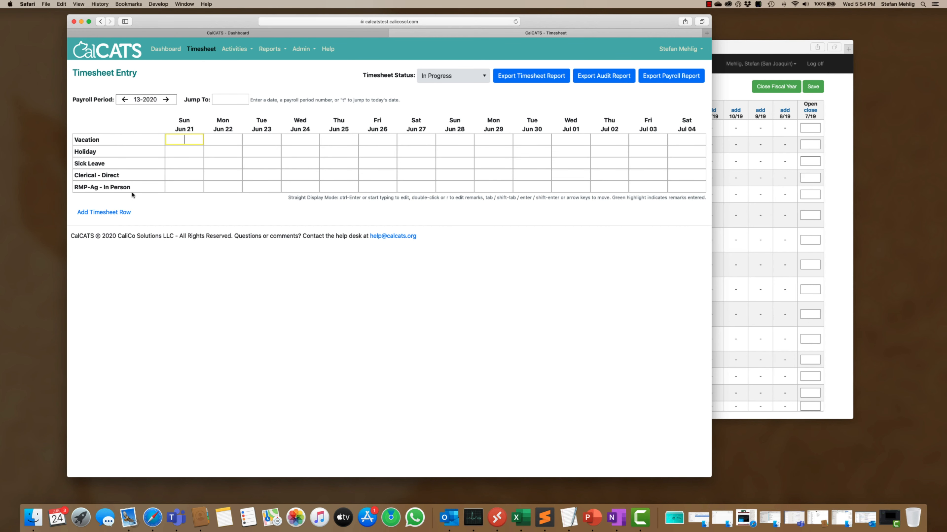
click(111, 212)
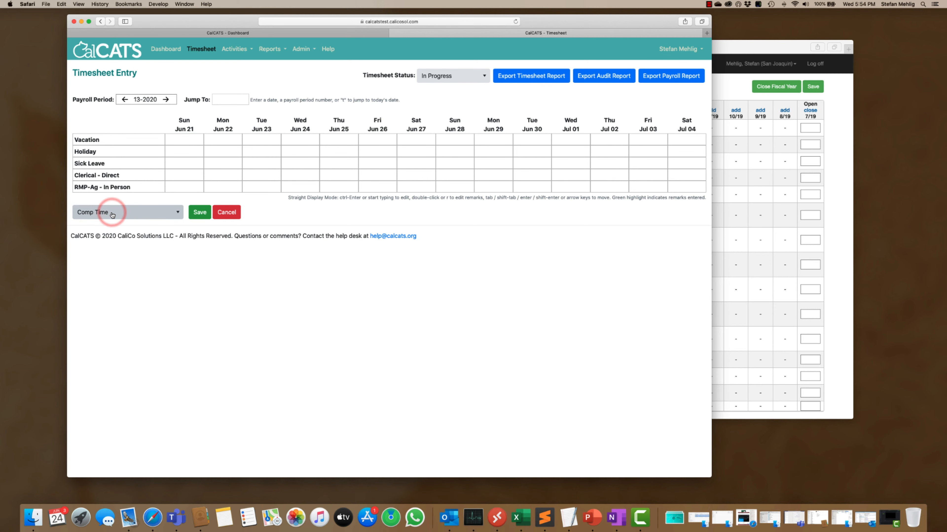
click(171, 215)
scroll(153, 254, down, 1)
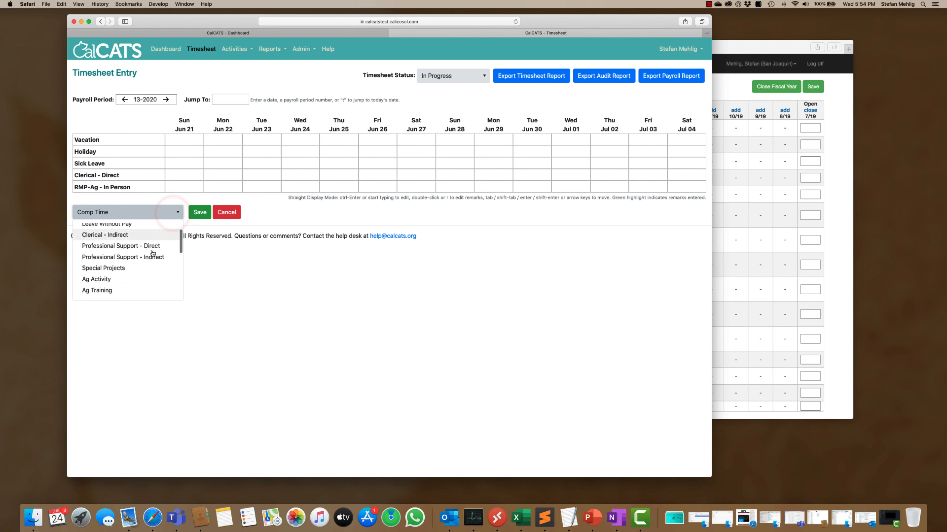
scroll(153, 254, down, 5)
scroll(153, 254, up, 2)
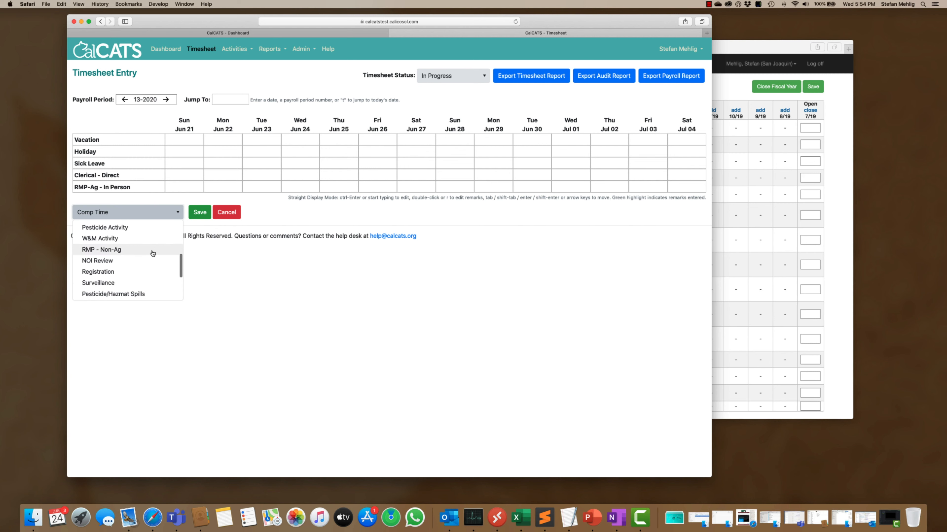
scroll(153, 254, down, 5)
click(117, 292)
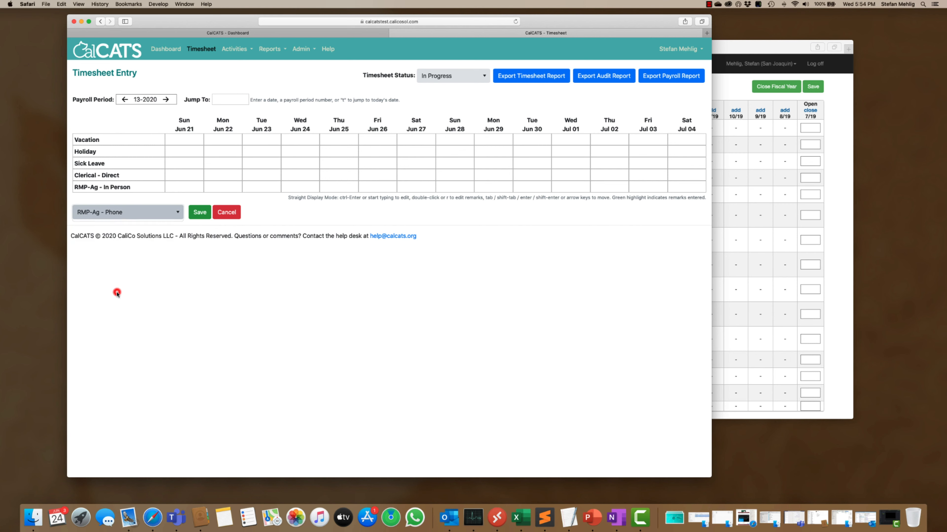
click(196, 213)
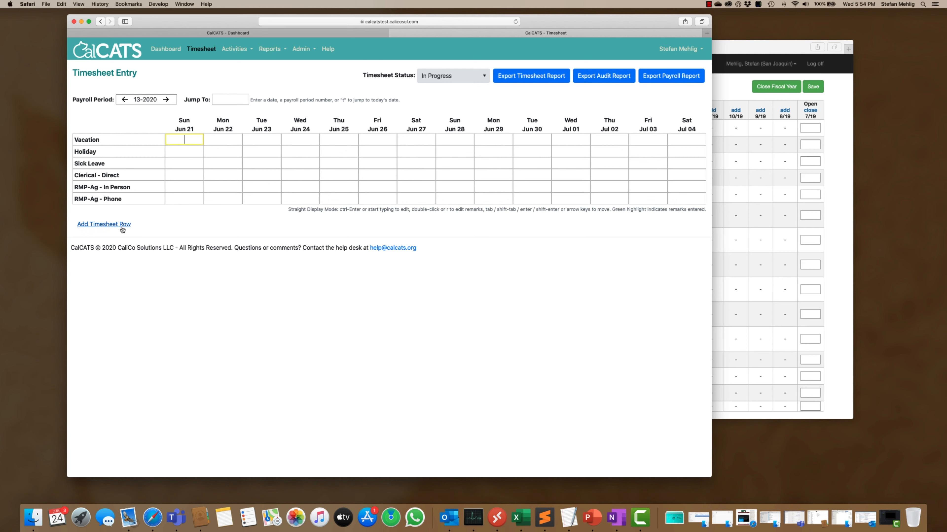
Step: Add an RMP - Non-Ag row to the same timesheet
click(122, 225)
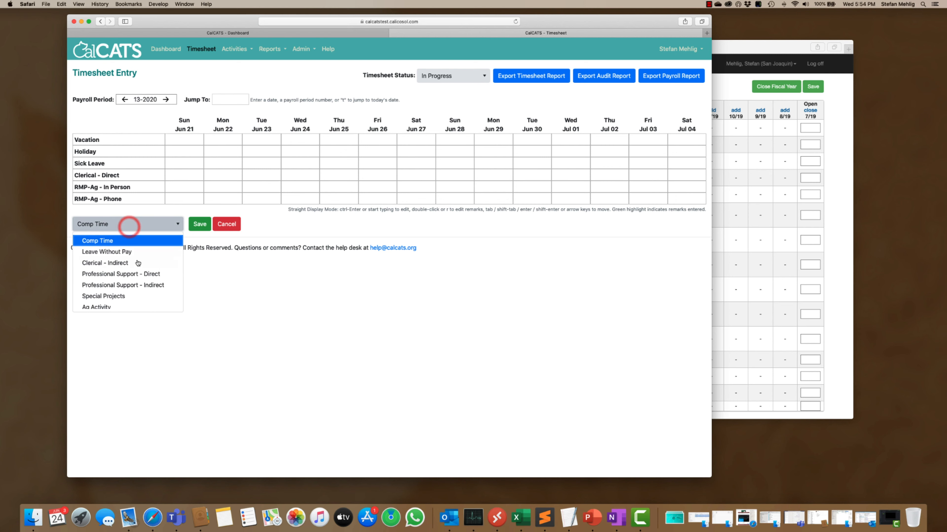
scroll(132, 267, down, 5)
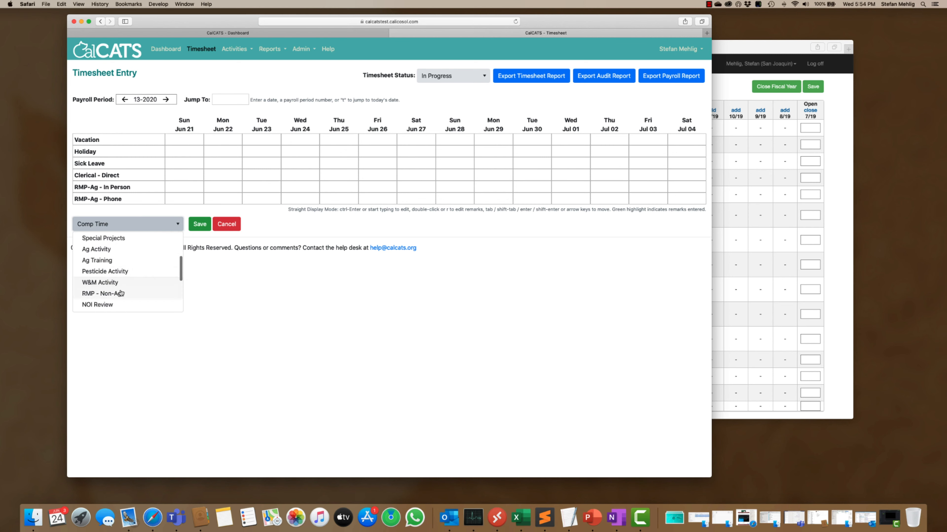
click(117, 294)
click(199, 225)
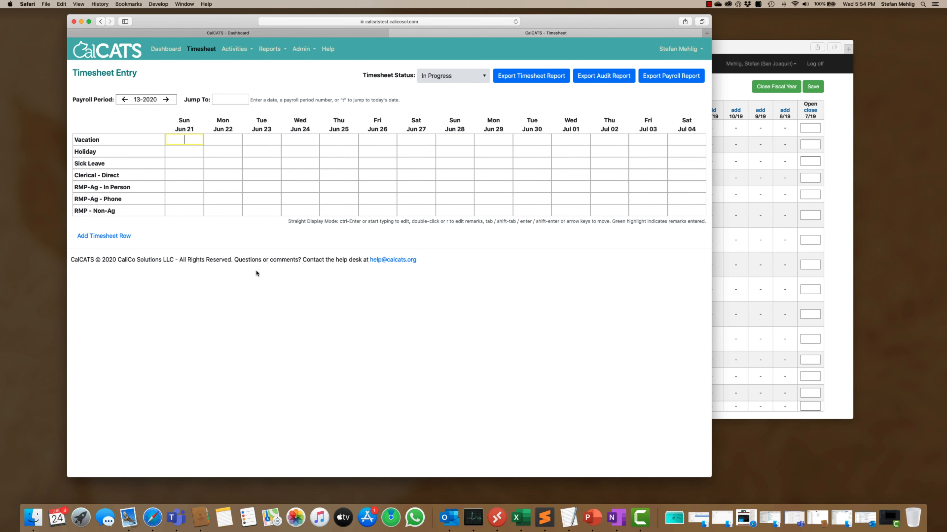
Step: Enter Jun 24 hours of 4 for RMP-Ag - In Person, 2 for RMP-Ag - Phone and 8 for RMP - Non-Ag, and set the timesheet status to Approved
click(303, 187)
text(4)
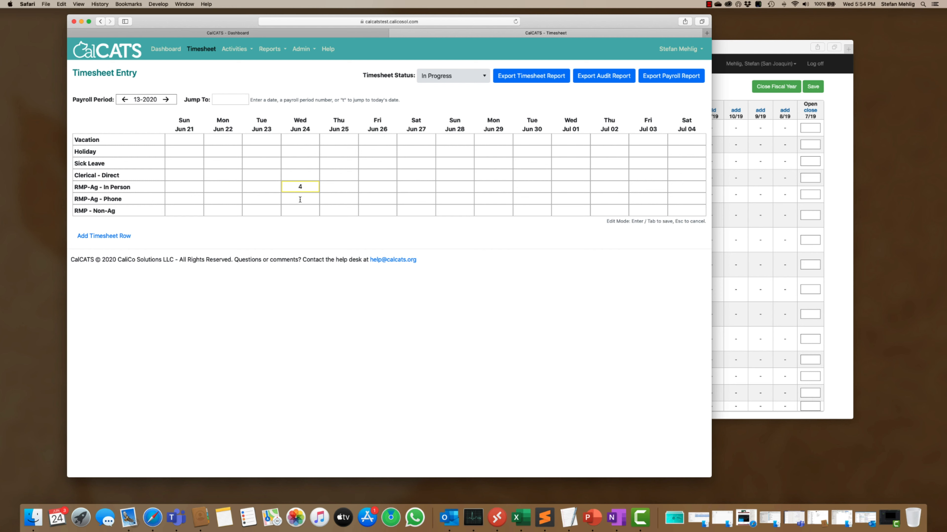
click(300, 201)
click(303, 211)
text(8)
click(331, 211)
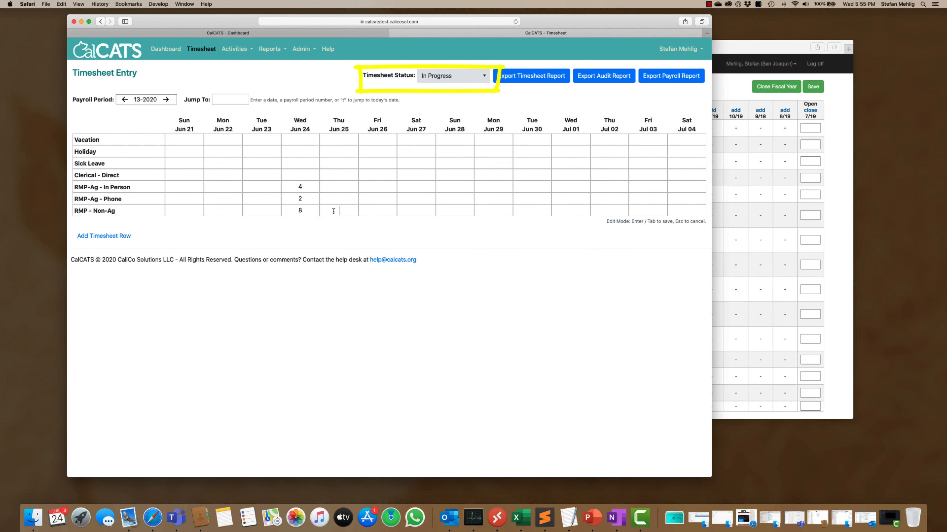
click(483, 79)
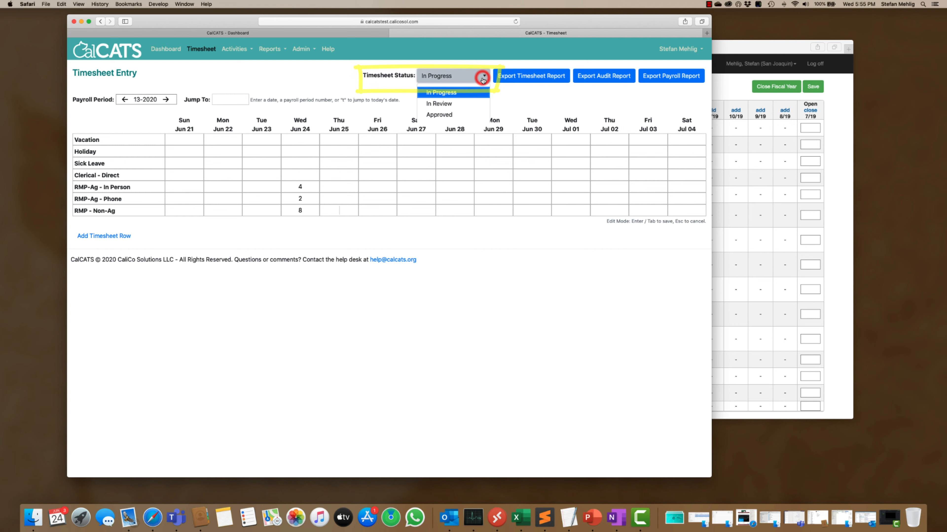
click(449, 116)
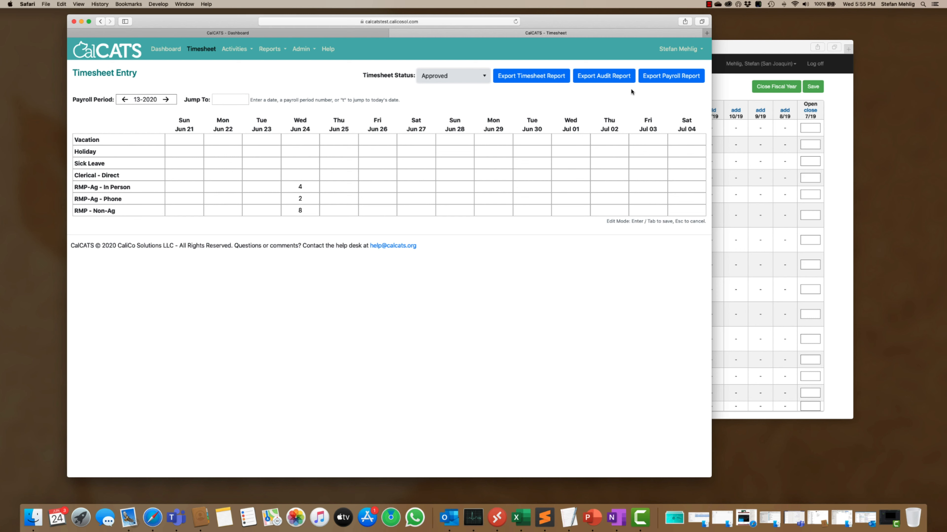
Step: Switch to CalPEATS, show the FY 19/20 monthly activity data with CalCATS Entry Only, and return to the CalCATS timesheet
click(745, 48)
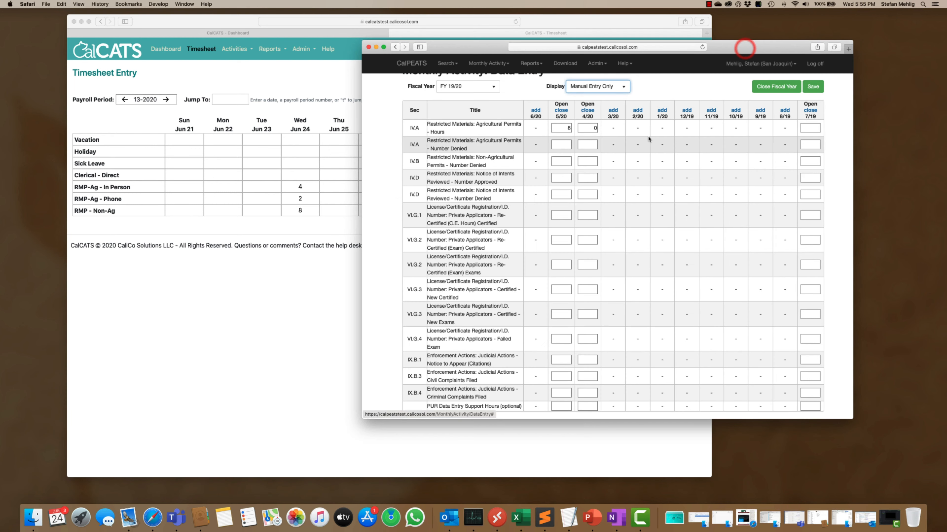
click(624, 87)
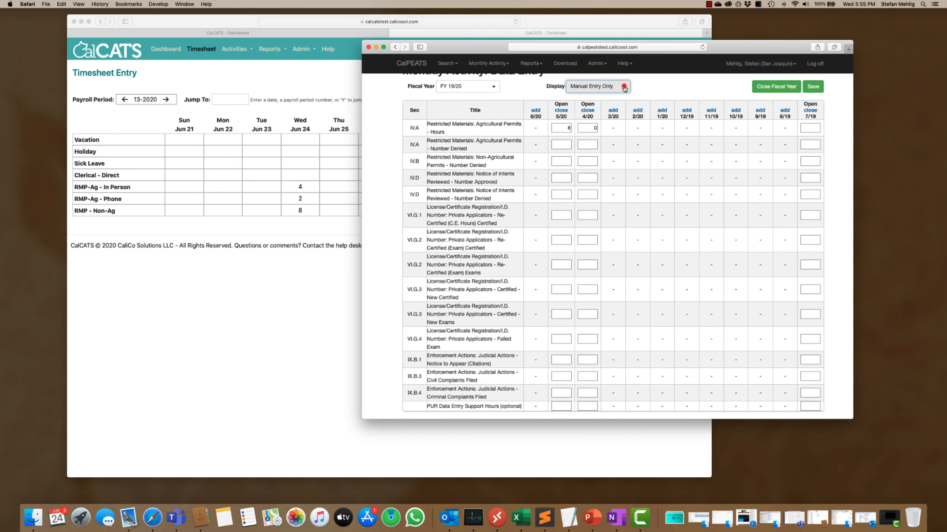
click(598, 129)
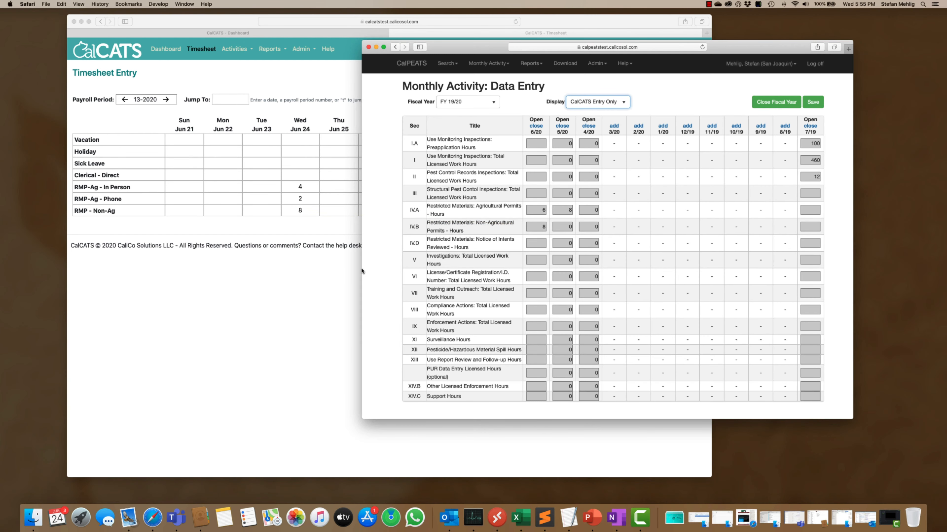
click(336, 272)
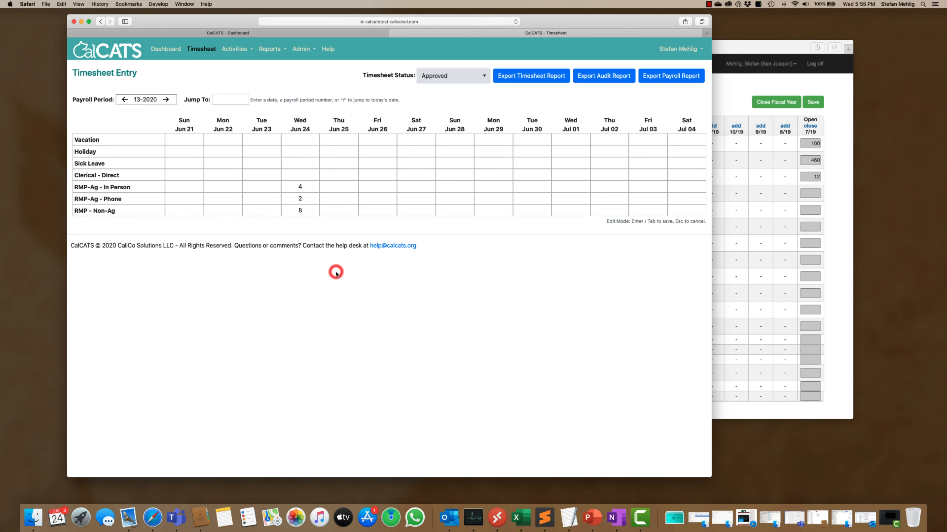